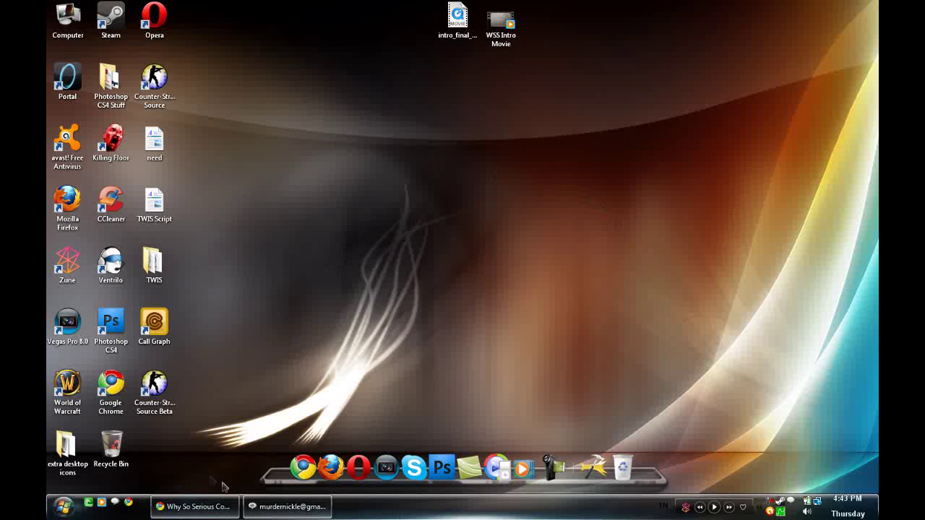
- Open the Start menu to reach Windows Live Movie Maker
{"action": "left_click", "coordinate": [63, 507]}
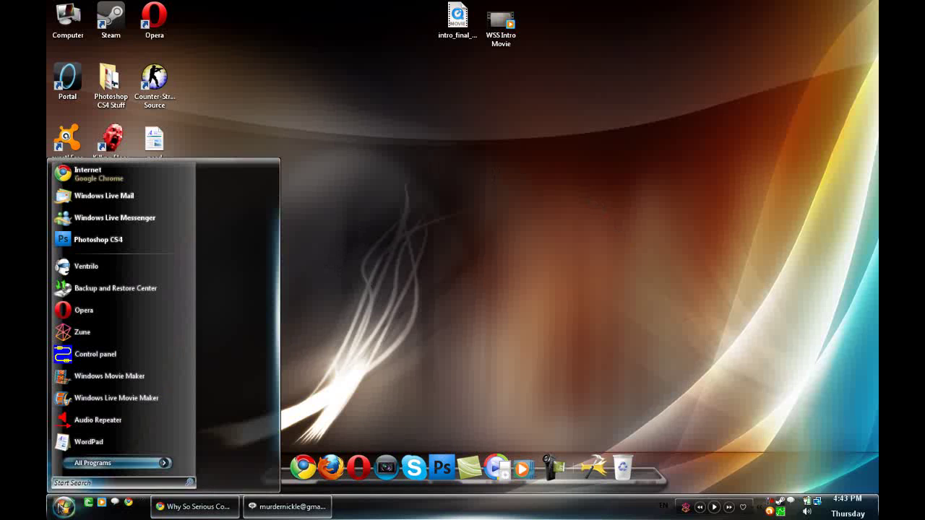
- Launch Movie Maker, drag the WSS Intro clip in from the desktop, then delete it
{"action": "left_click", "coordinate": [103, 397]}
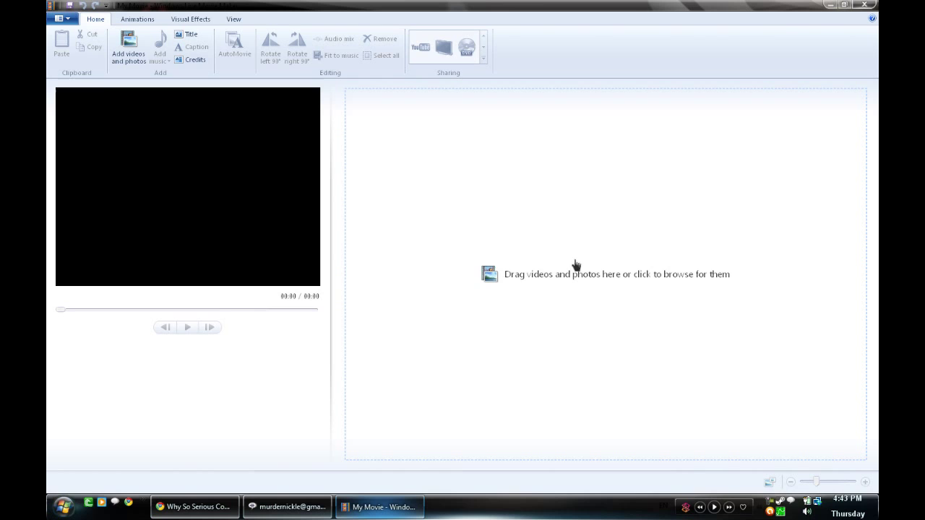
{"action": "left_click", "coordinate": [843, 5]}
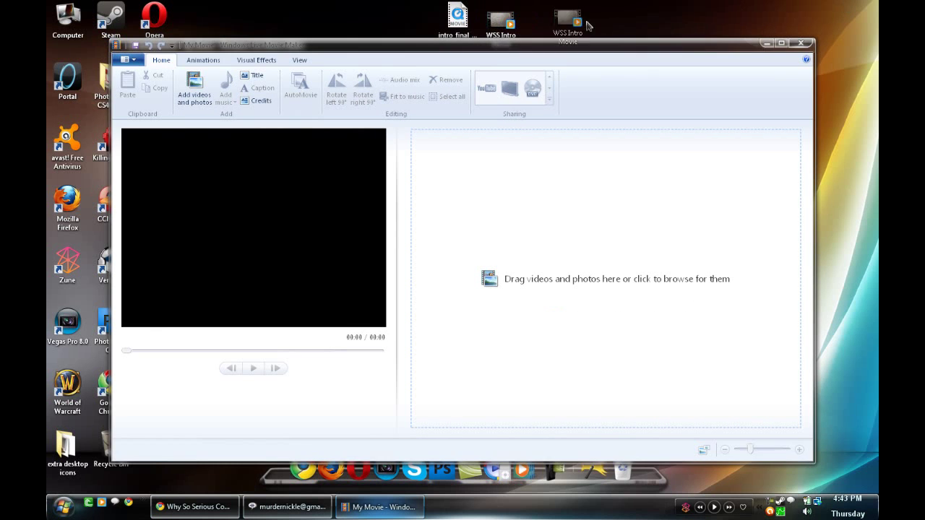
{"action": "left_click_drag", "start_coordinate": [501, 20], "coordinate": [597, 238]}
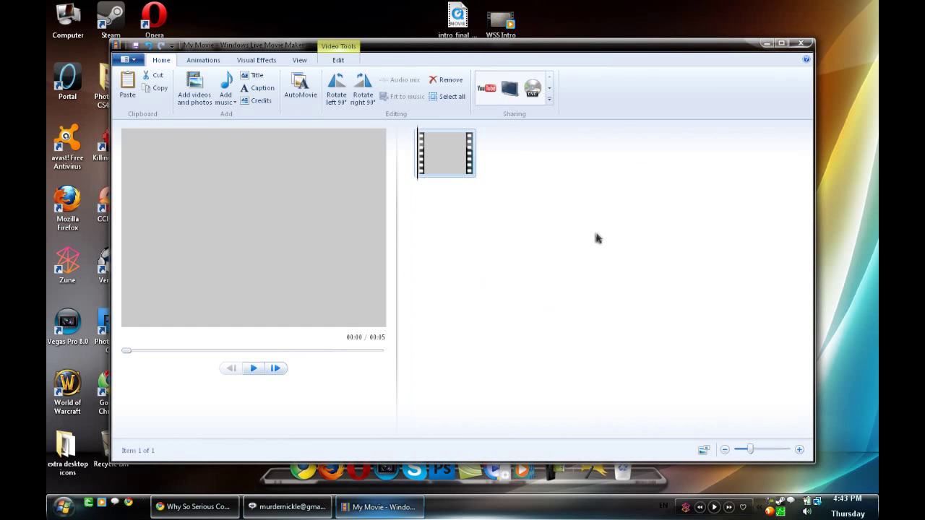
{"action": "left_click", "coordinate": [782, 44]}
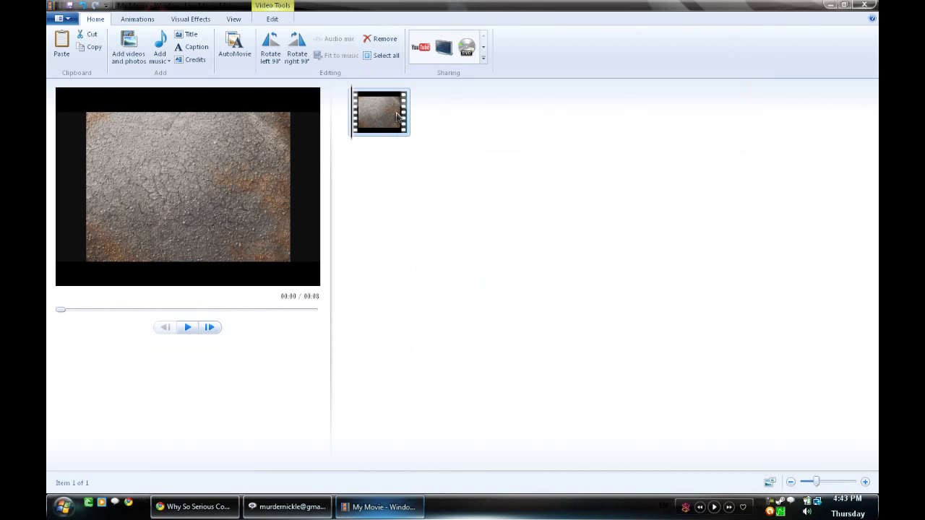
{"action": "key", "text": "Delete"}
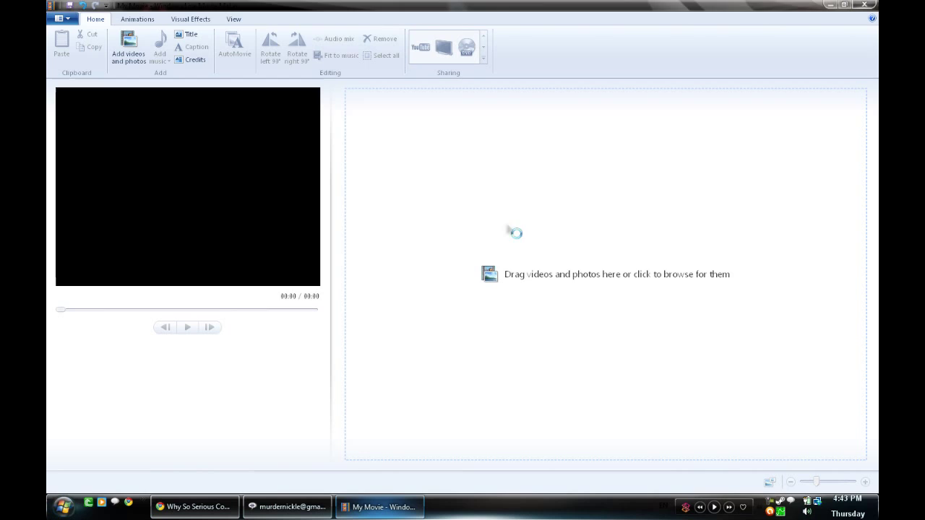
- Add the baway, bman and boom clips, then drag the WSS Intro Movie clip onto the storyboard
{"action": "left_click", "coordinate": [506, 229]}
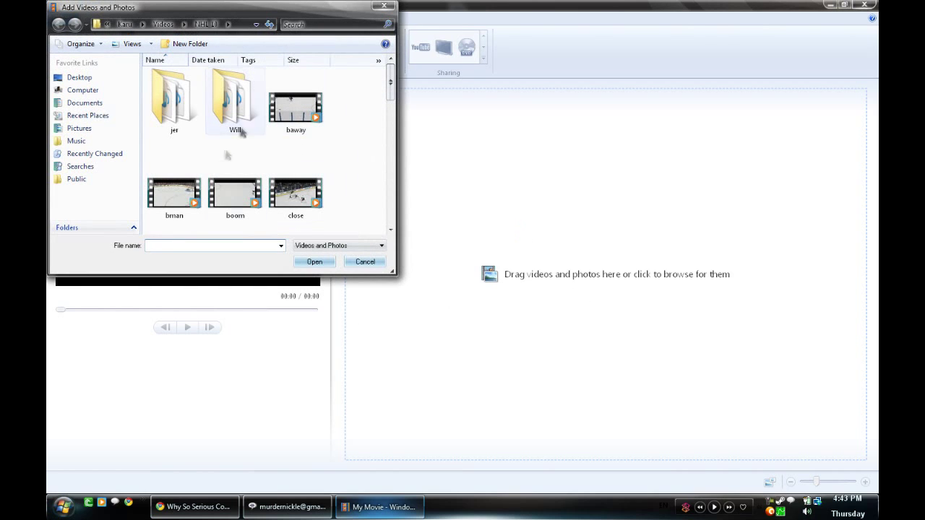
{"action": "left_click", "coordinate": [310, 128]}
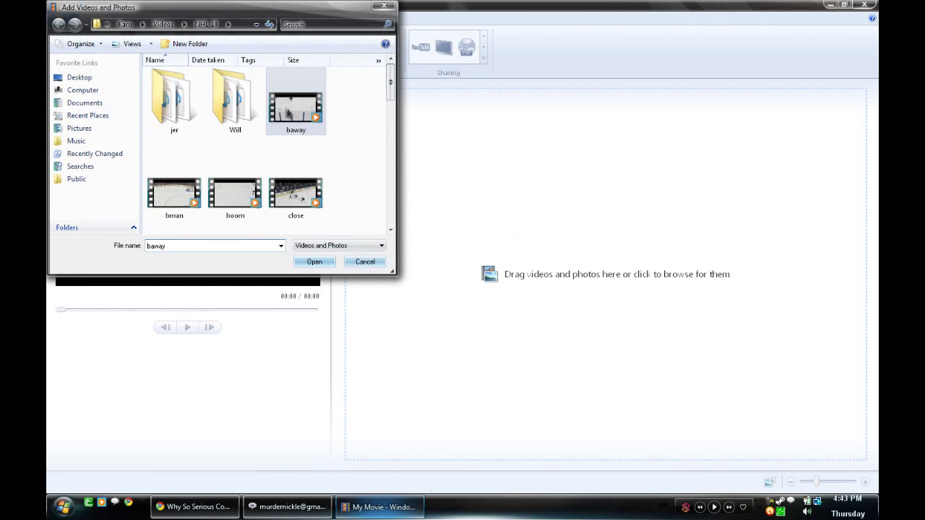
{"action": "left_click", "coordinate": [228, 200], "text": "shift"}
{"action": "left_click", "coordinate": [313, 262]}
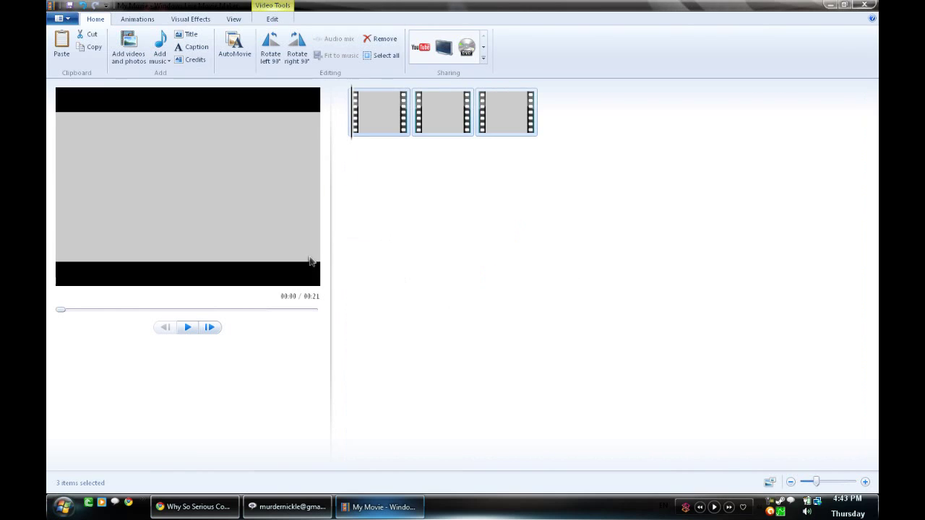
{"action": "key", "text": "super+d"}
{"action": "left_click_drag", "start_coordinate": [500, 23], "coordinate": [344, 141]}
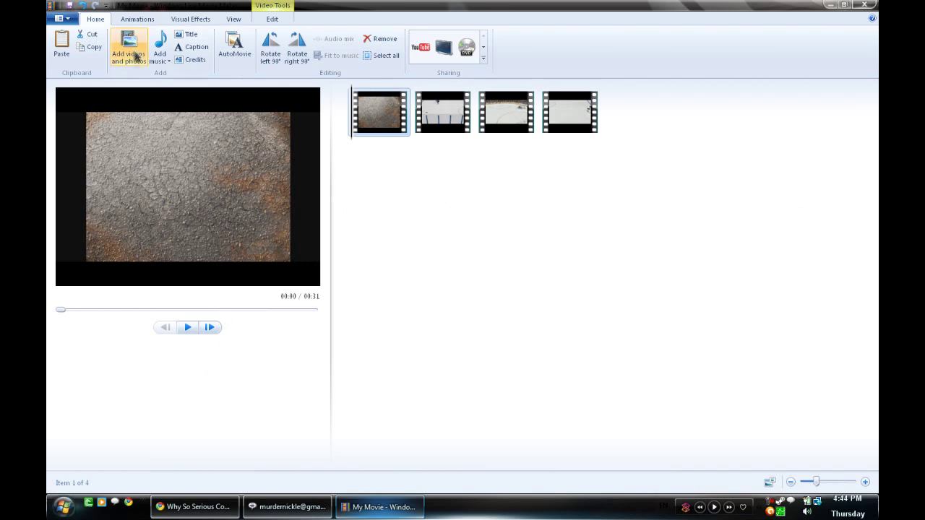
- Apply a Slide up transition to the second clip, baway.wmv, from the Animations gallery
{"action": "left_click", "coordinate": [137, 20]}
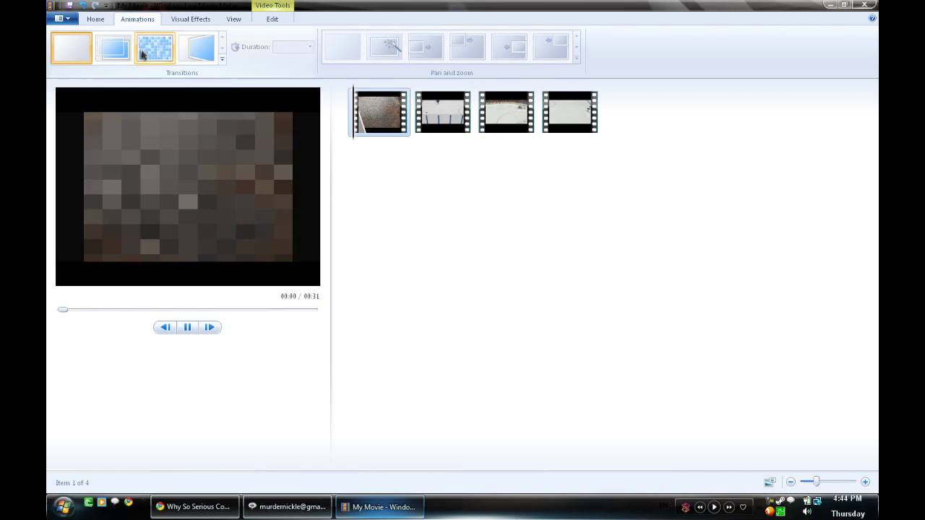
{"action": "left_click", "coordinate": [432, 116]}
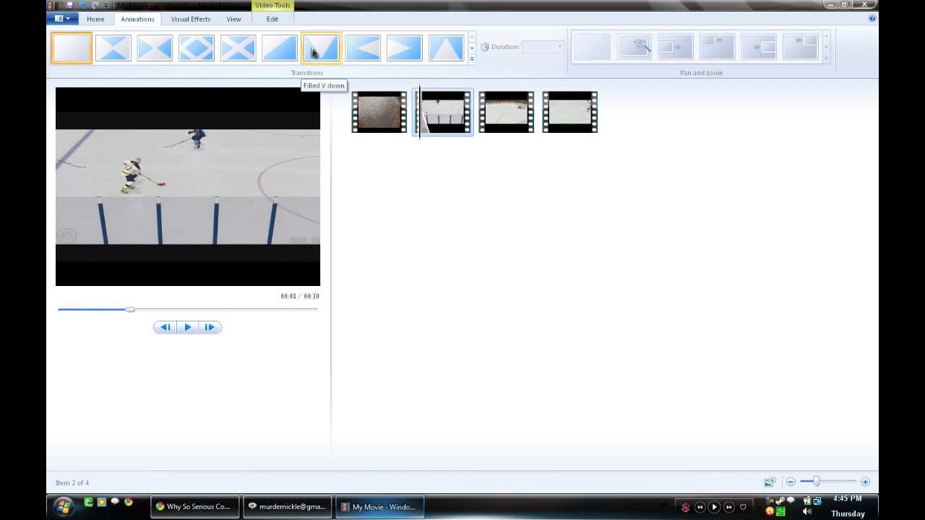
{"action": "left_click", "coordinate": [471, 48]}
{"action": "scroll", "coordinate": [193, 68], "scroll_direction": "down", "scroll_amount": 5}
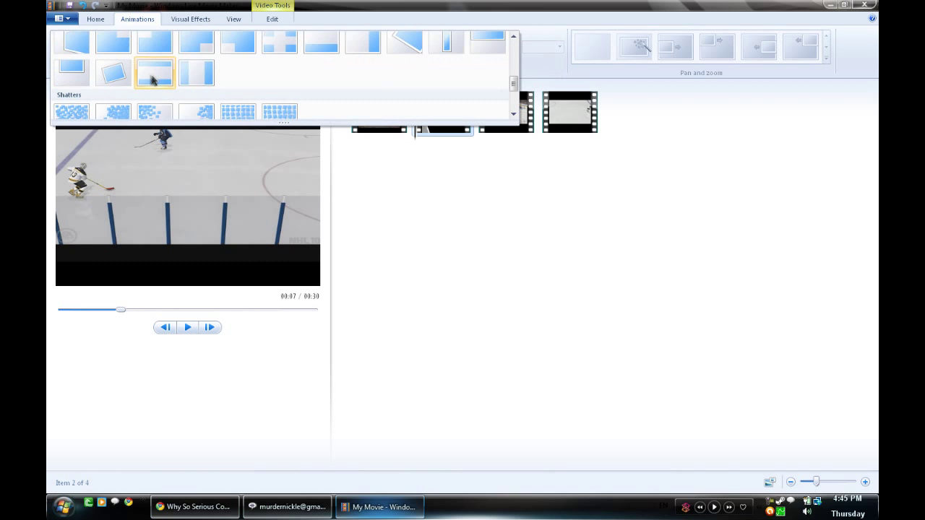
{"action": "scroll", "coordinate": [109, 72], "scroll_direction": "up", "scroll_amount": 1}
{"action": "scroll", "coordinate": [72, 76], "scroll_direction": "down", "scroll_amount": 1}
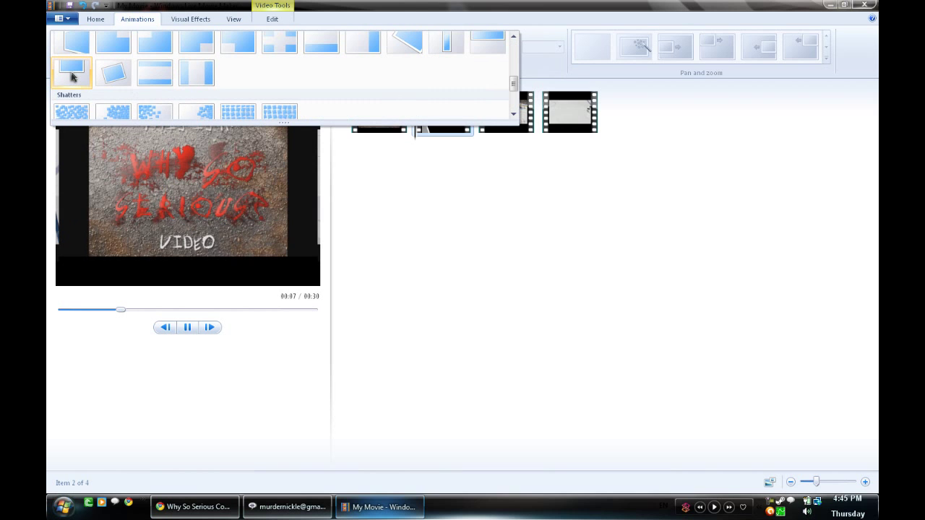
{"action": "left_click", "coordinate": [72, 77]}
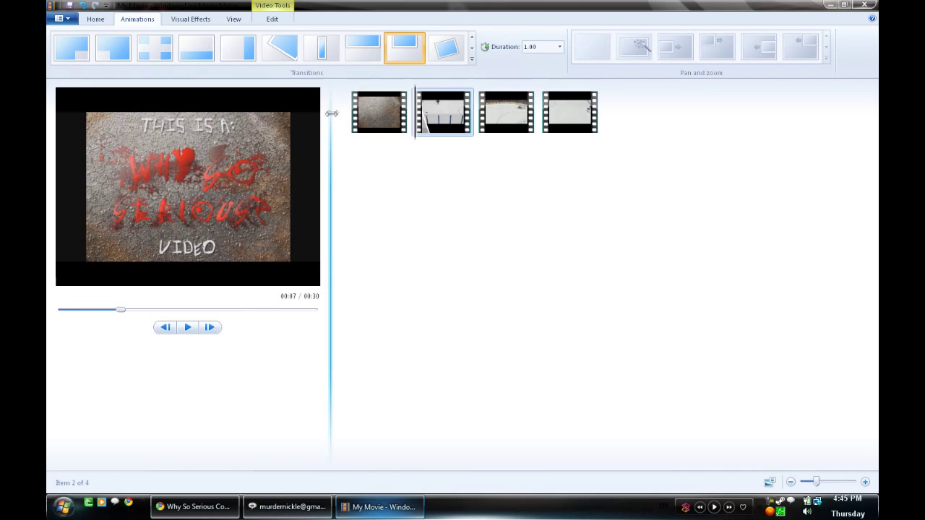
- Preview the intro-to-baway transition from about 00:07 to 00:12
{"action": "left_click", "coordinate": [391, 115]}
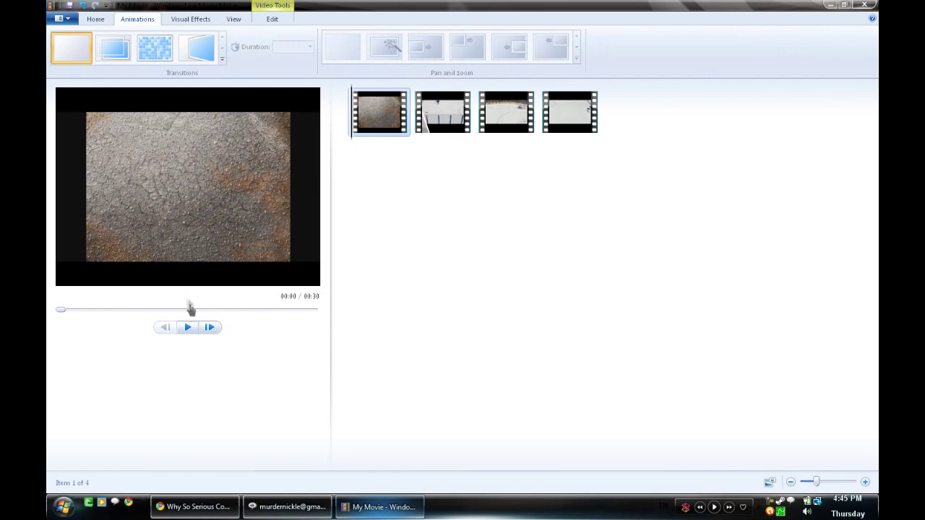
{"action": "left_click", "coordinate": [87, 310]}
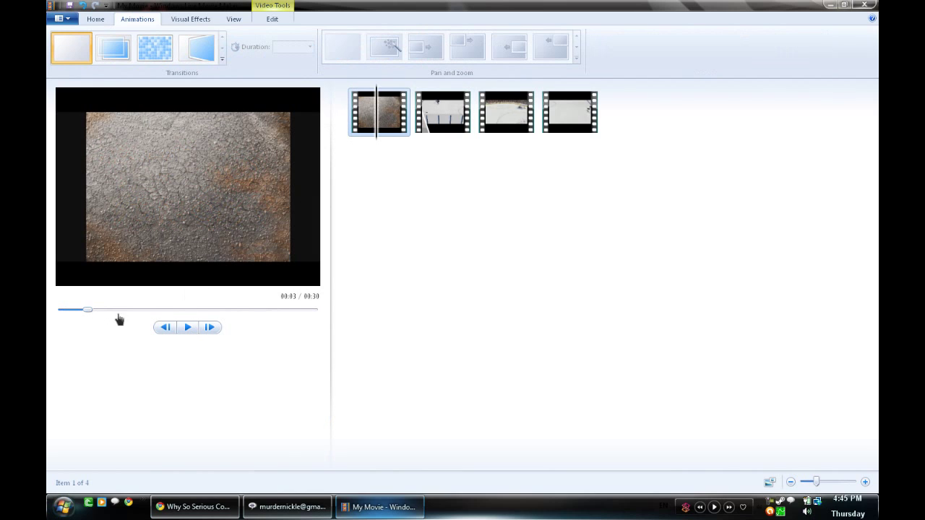
{"action": "left_click_drag", "start_coordinate": [88, 310], "coordinate": [121, 316]}
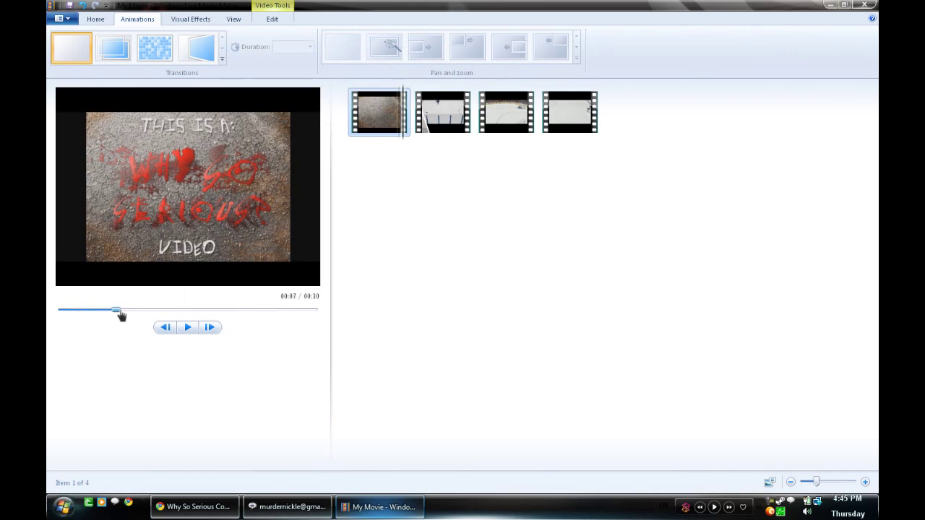
{"action": "left_click", "coordinate": [187, 328]}
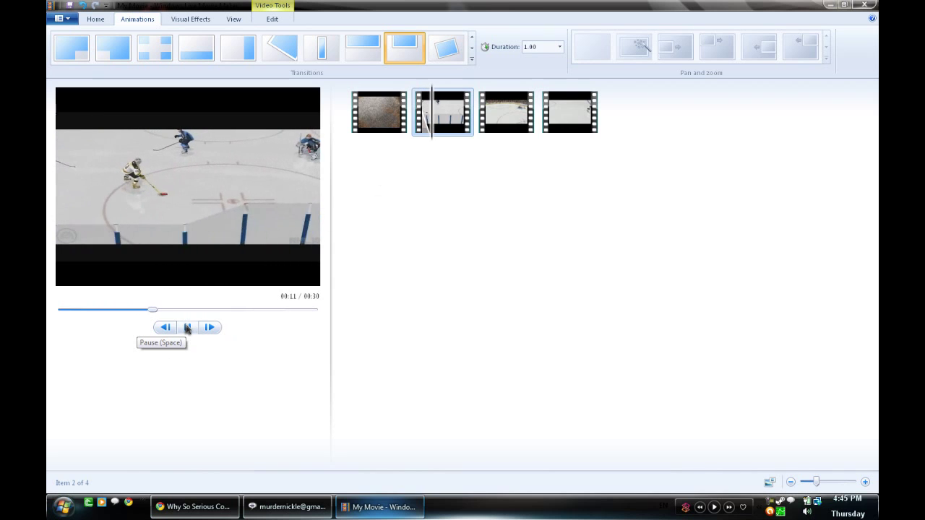
{"action": "left_click", "coordinate": [187, 328]}
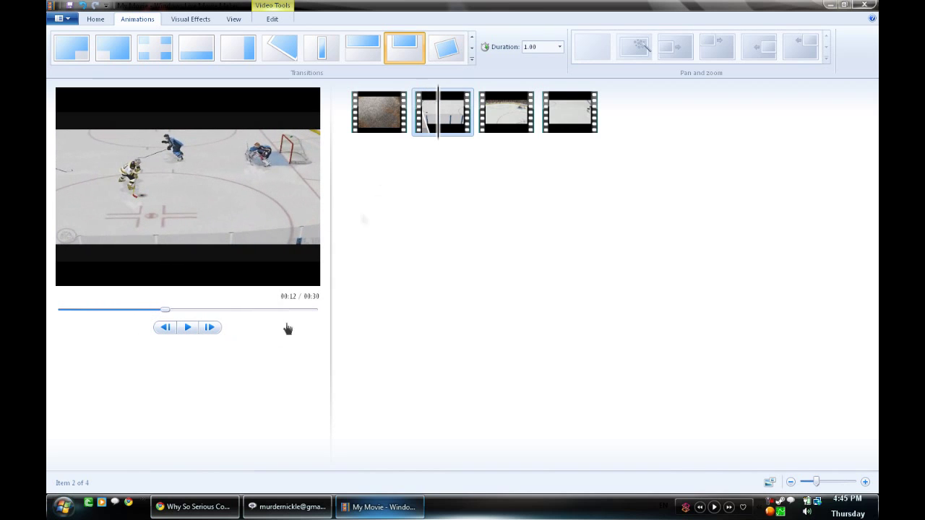
{"action": "left_click", "coordinate": [379, 114]}
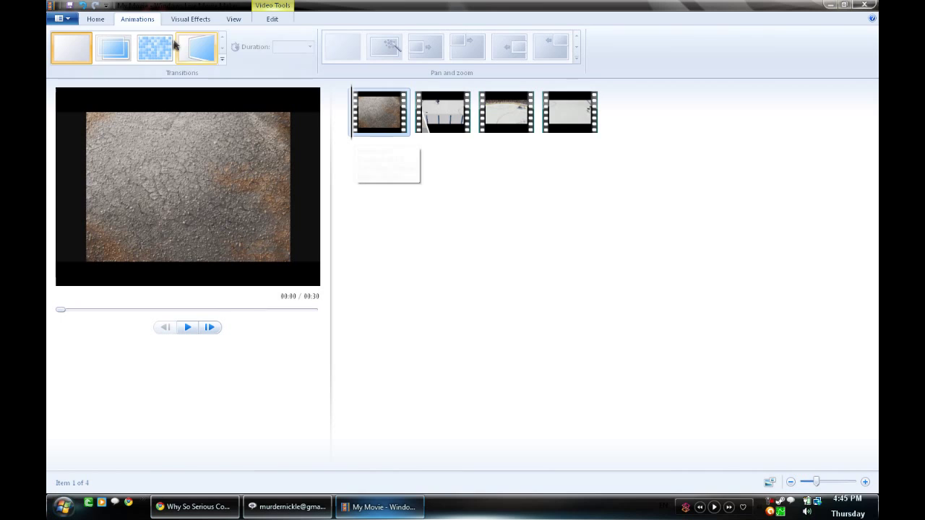
- Add the track I'm Made of Wax, Larry, What Are You Made Of? and align it to start at baway
{"action": "left_click", "coordinate": [97, 20]}
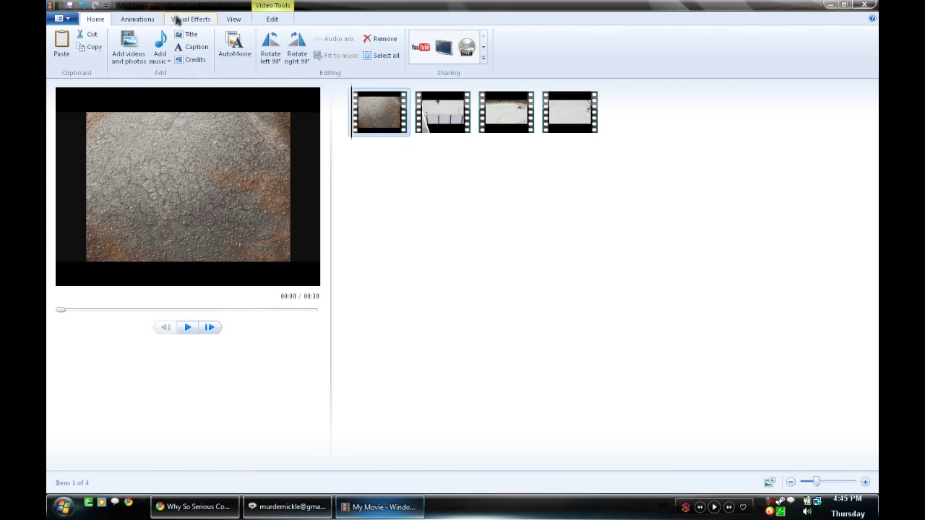
{"action": "left_click", "coordinate": [160, 43]}
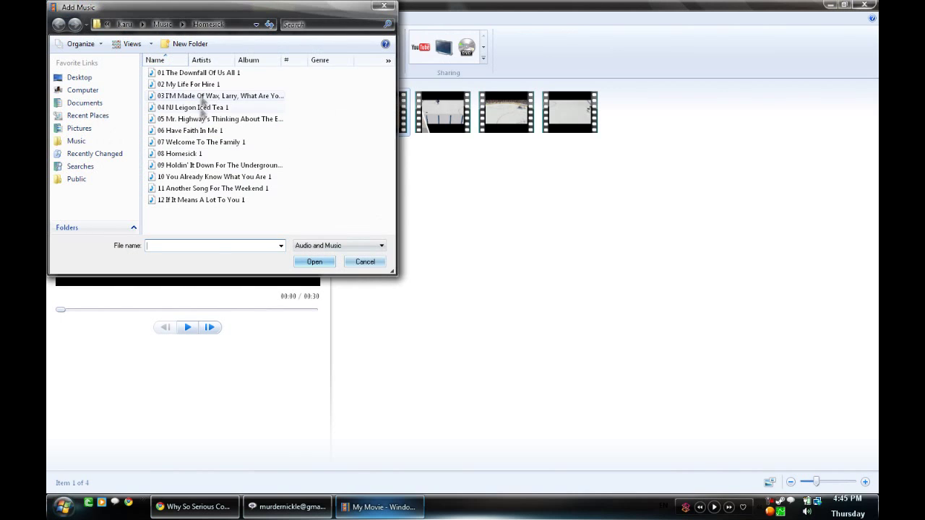
{"action": "left_click_drag", "start_coordinate": [214, 103], "coordinate": [437, 189]}
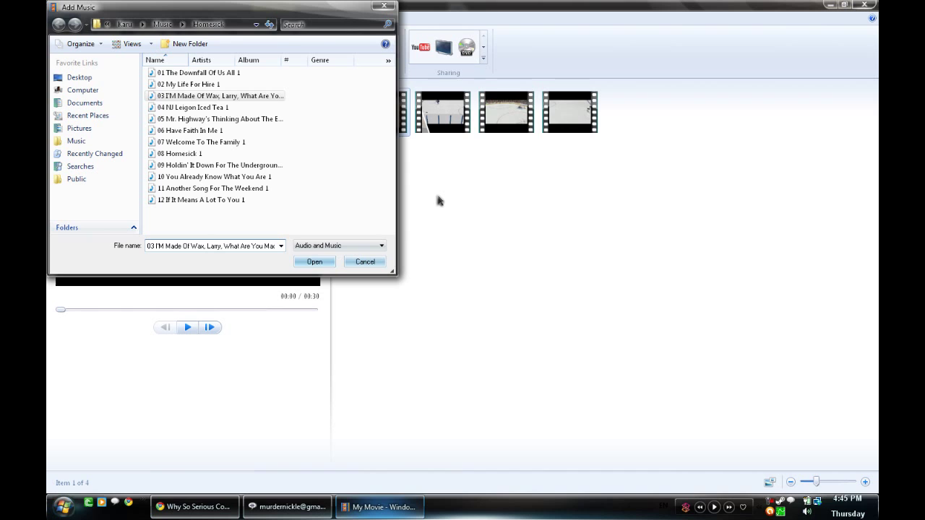
{"action": "left_click", "coordinate": [314, 261]}
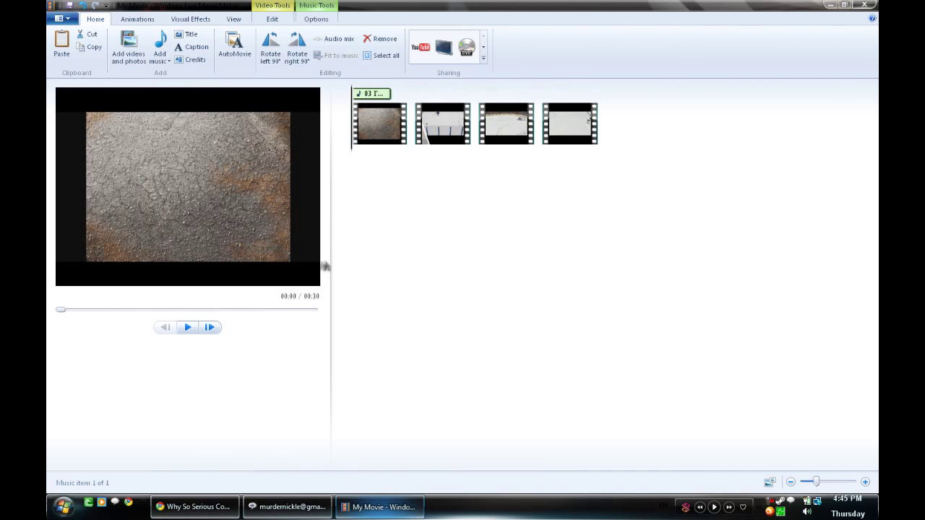
{"action": "left_click_drag", "start_coordinate": [474, 93], "coordinate": [354, 93]}
{"action": "mouse_move", "coordinate": [415, 96]}
{"action": "left_mouse_down"}
{"action": "mouse_move", "coordinate": [457, 98]}
{"action": "mouse_move", "coordinate": [421, 94]}
{"action": "left_mouse_up"}
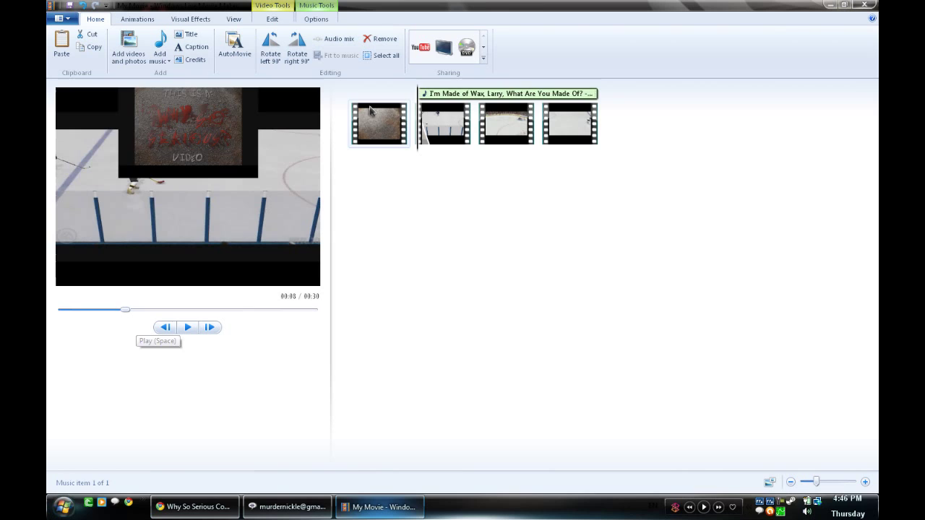
- Play the four-clip movie with music from the first clip, pausing around 00:15
{"action": "left_click", "coordinate": [356, 128]}
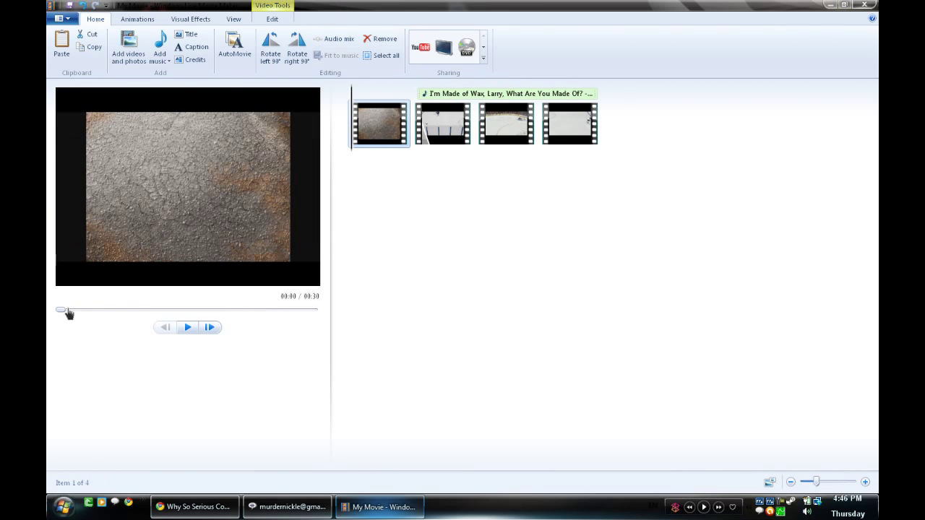
{"action": "left_click", "coordinate": [188, 327]}
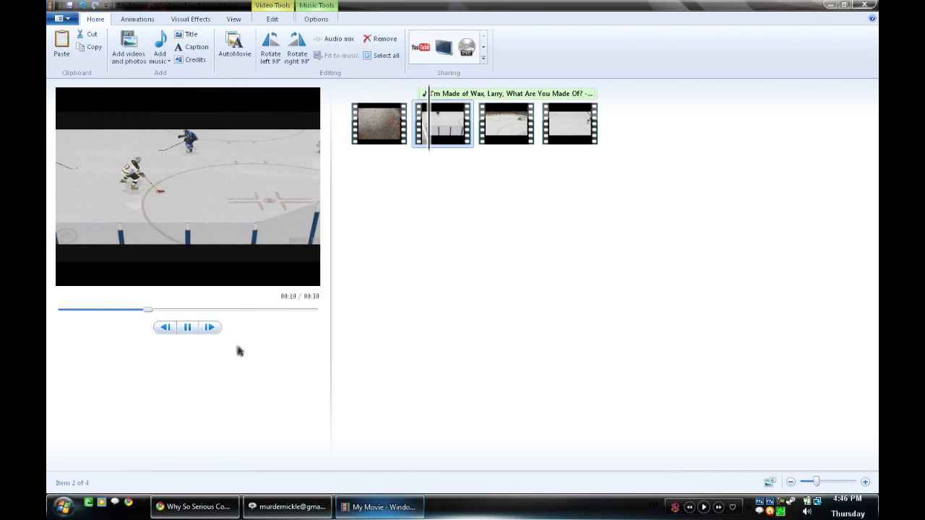
{"action": "left_click", "coordinate": [188, 327]}
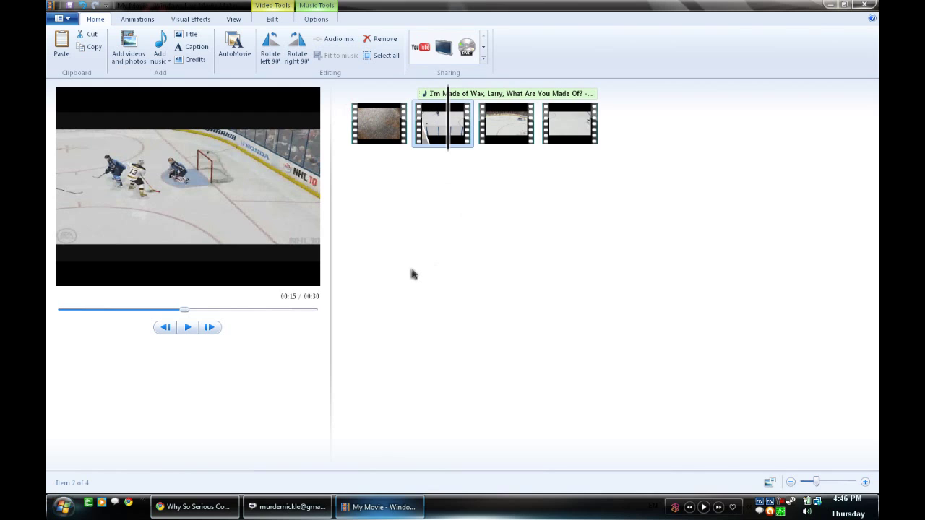
- Start publishing to YouTube and sign in with the account password
{"action": "left_click", "coordinate": [421, 52]}
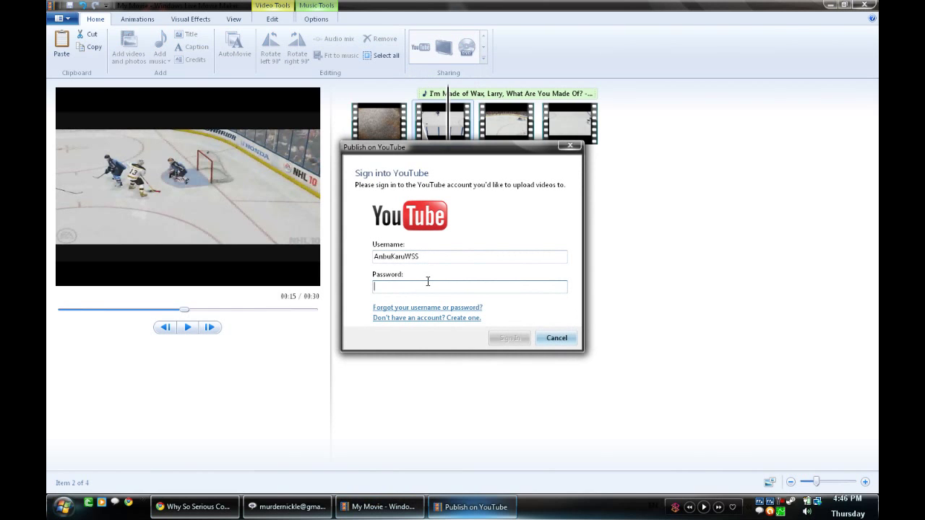
{"action": "type", "text": "**********"}
{"action": "key", "text": "Return"}
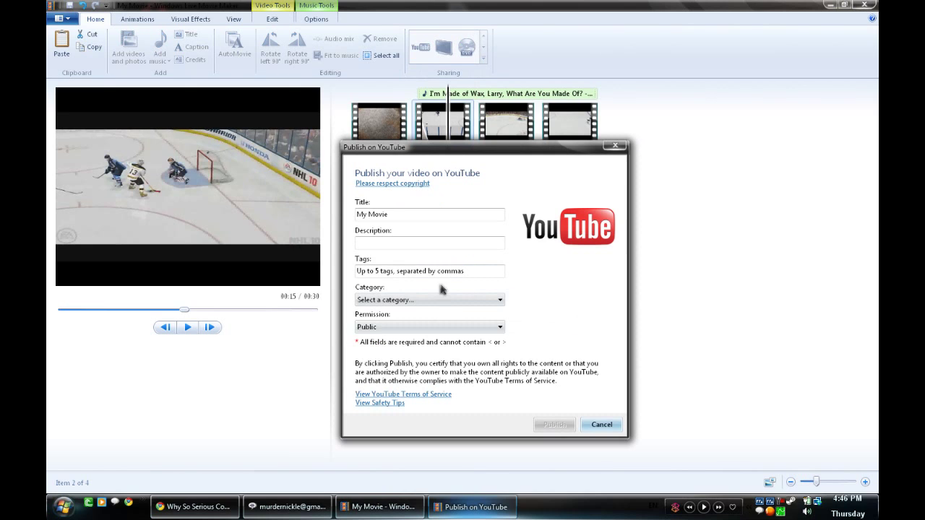
- Enter title 'WSS WLMM', description 'Tutorial' and tags 'wss windows live movie maker'
{"action": "left_click", "coordinate": [402, 213]}
{"action": "left_click_drag", "start_coordinate": [405, 213], "coordinate": [309, 204]}
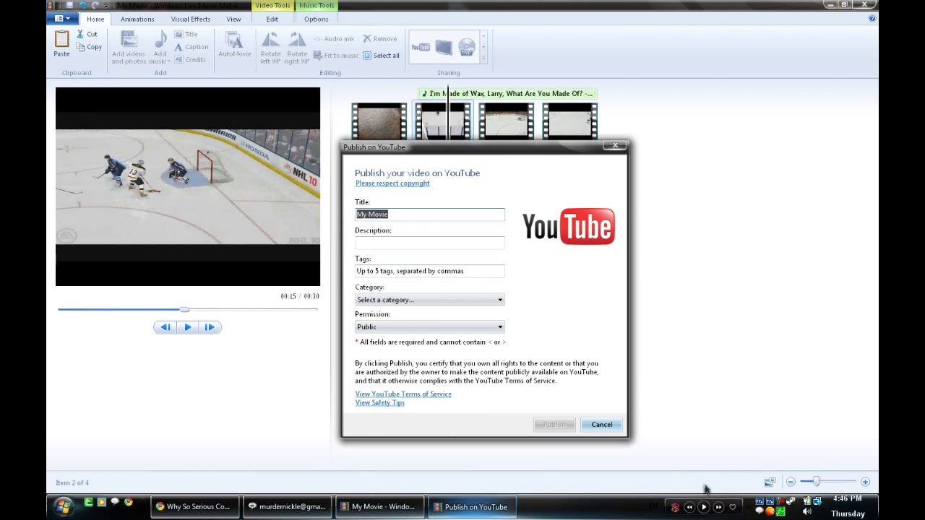
{"action": "type", "text": "WSS WLMM"}
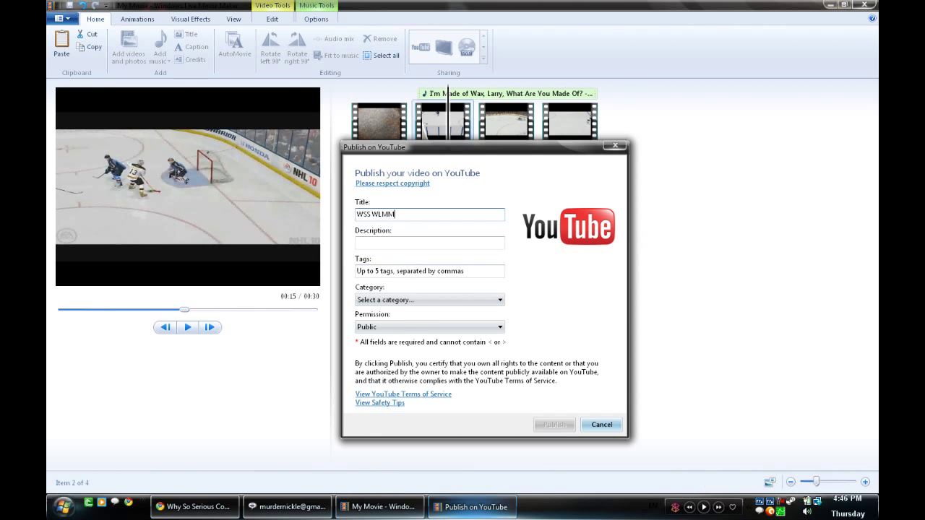
{"action": "left_click", "coordinate": [429, 242]}
{"action": "type", "text": "T"}
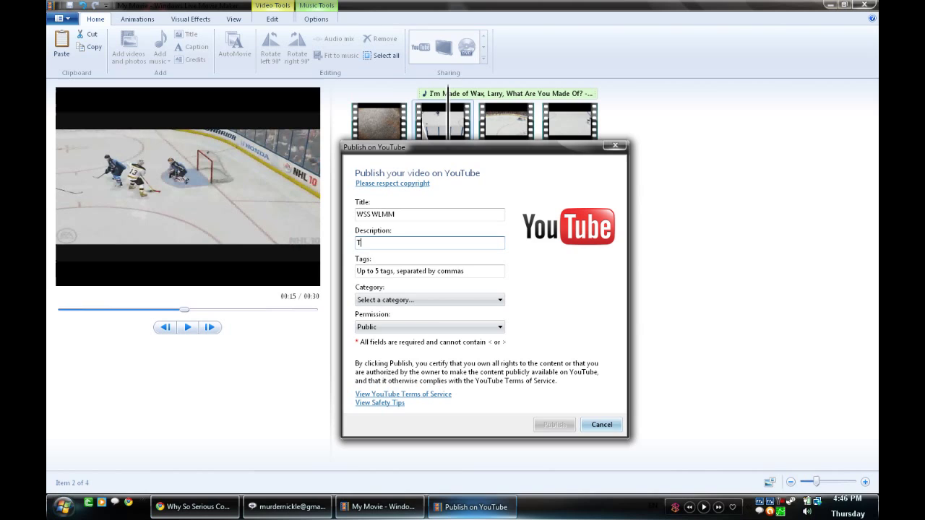
{"action": "type", "text": "utorial"}
{"action": "key", "text": "Tab"}
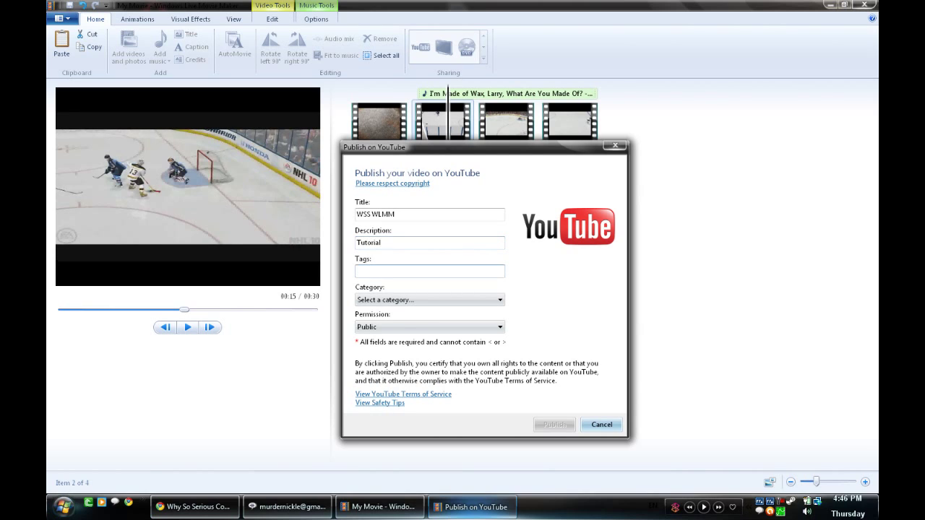
{"action": "type", "text": "wss windows live movie maker"}
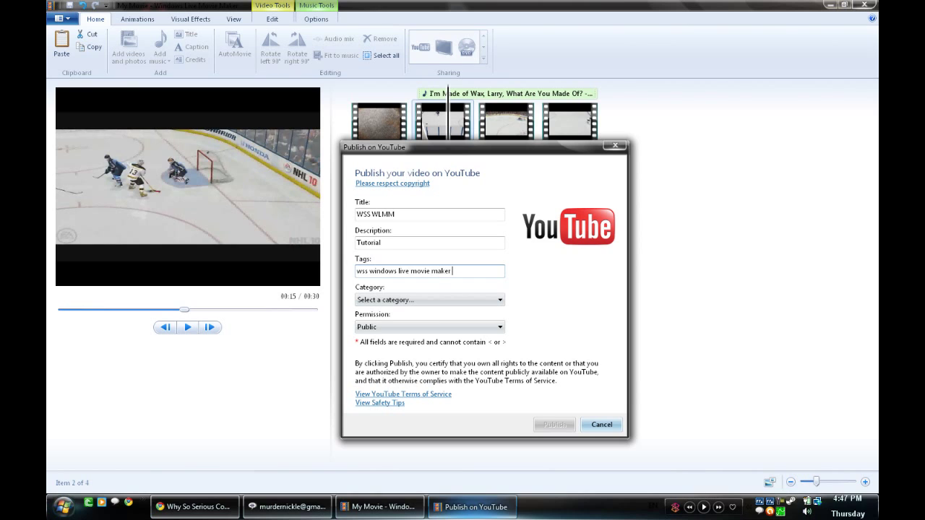
- Choose Education category and Public permission, then shorten the tags after the too-long error
{"action": "left_click", "coordinate": [492, 299]}
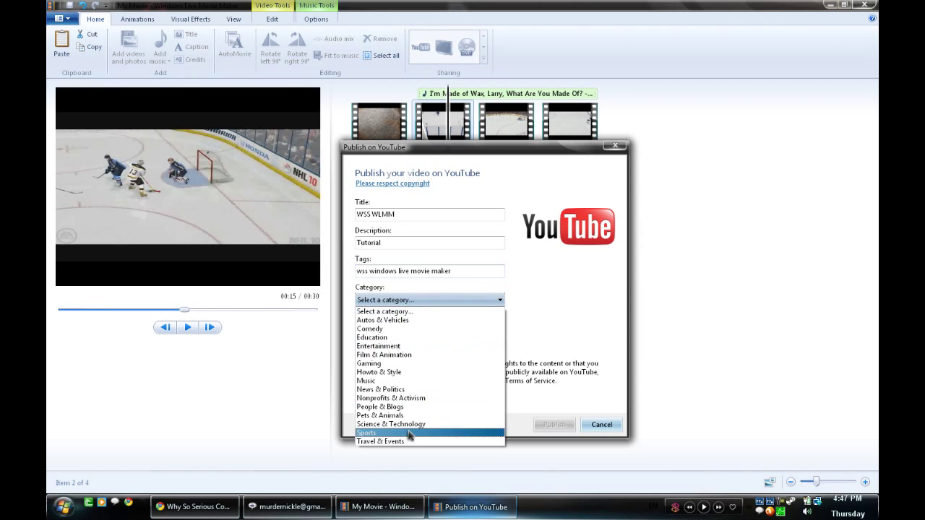
{"action": "left_click", "coordinate": [387, 337]}
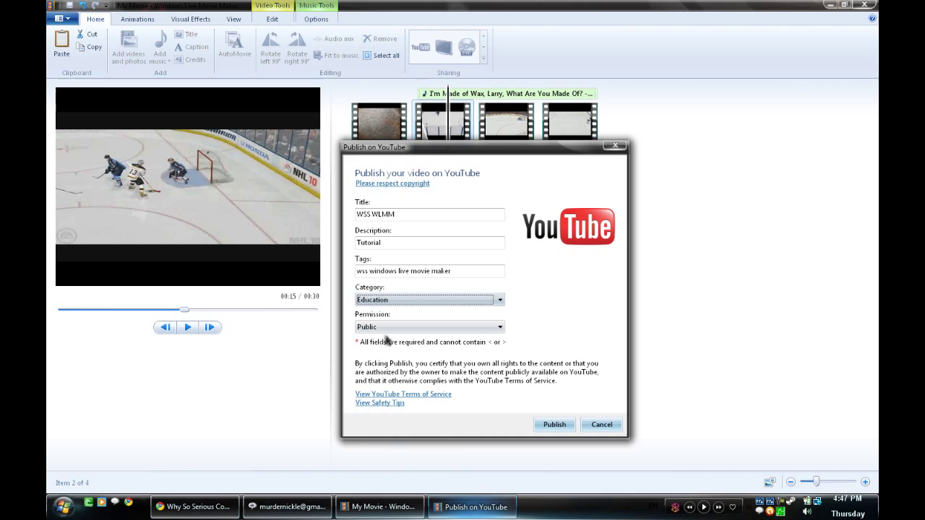
{"action": "left_click", "coordinate": [412, 327]}
{"action": "left_click", "coordinate": [359, 337]}
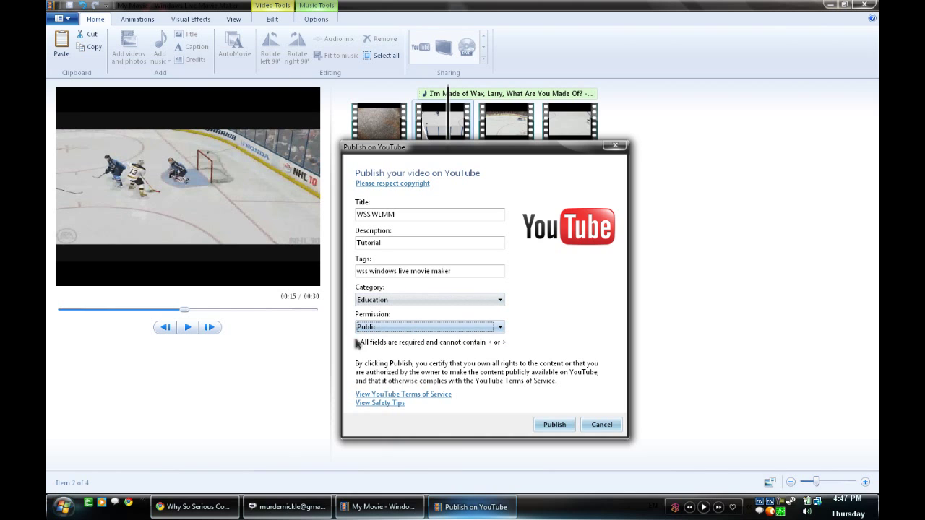
{"action": "left_click", "coordinate": [551, 425]}
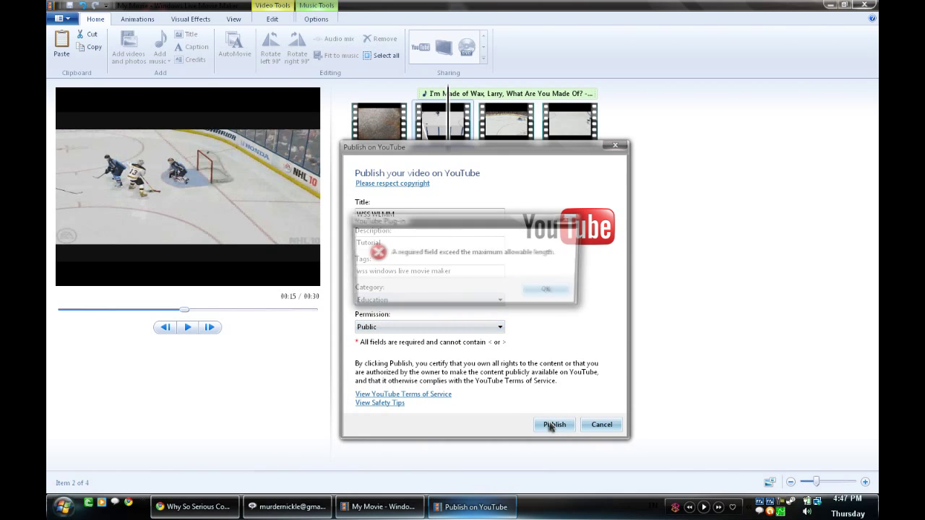
{"action": "left_click", "coordinate": [551, 291]}
{"action": "left_click", "coordinate": [454, 271]}
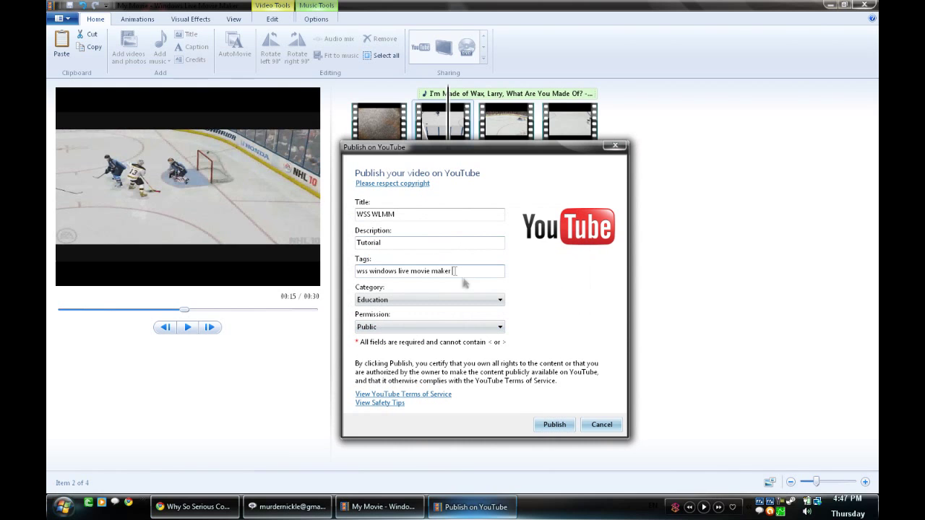
{"action": "key", "text": "BackSpace"}
{"action": "key", "text": "BackSpace"}
{"action": "key", "text": "BackSpace"}
{"action": "key", "text": "BackSpace"}
{"action": "key", "text": "BackSpace"}
{"action": "key", "text": "BackSpace"}
- Publish to YouTube, then cancel the movie save and confirm with Yes
{"action": "left_click", "coordinate": [552, 425]}
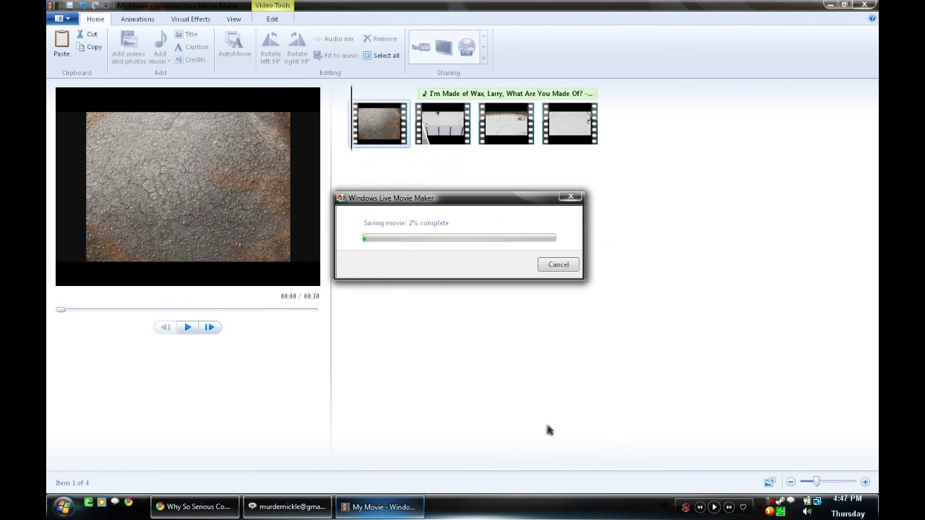
{"action": "left_click", "coordinate": [574, 271]}
{"action": "left_click", "coordinate": [533, 255]}
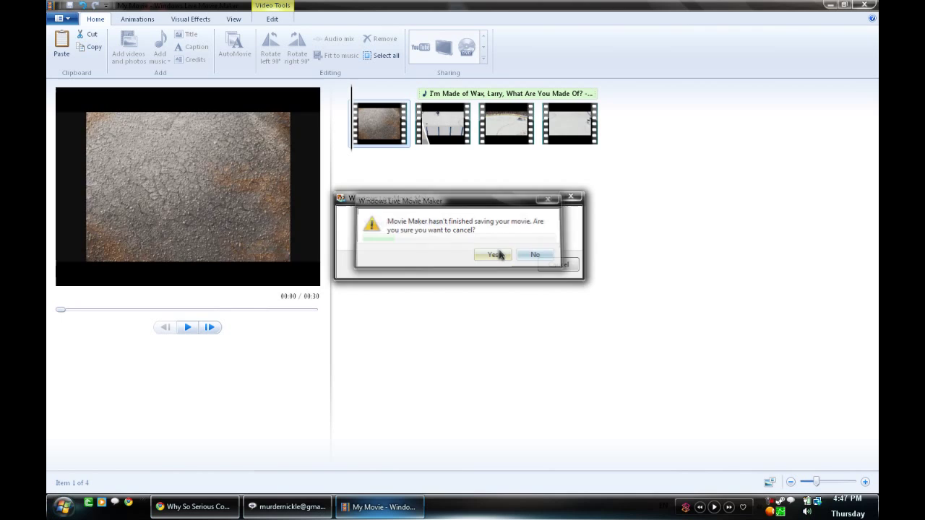
{"action": "left_click", "coordinate": [556, 264]}
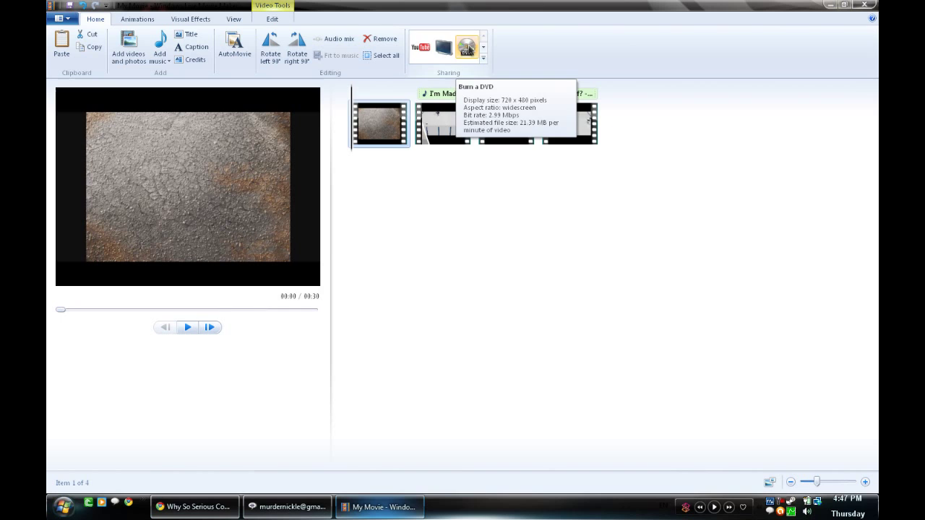
{"action": "left_click", "coordinate": [484, 58]}
{"action": "left_click", "coordinate": [486, 65]}
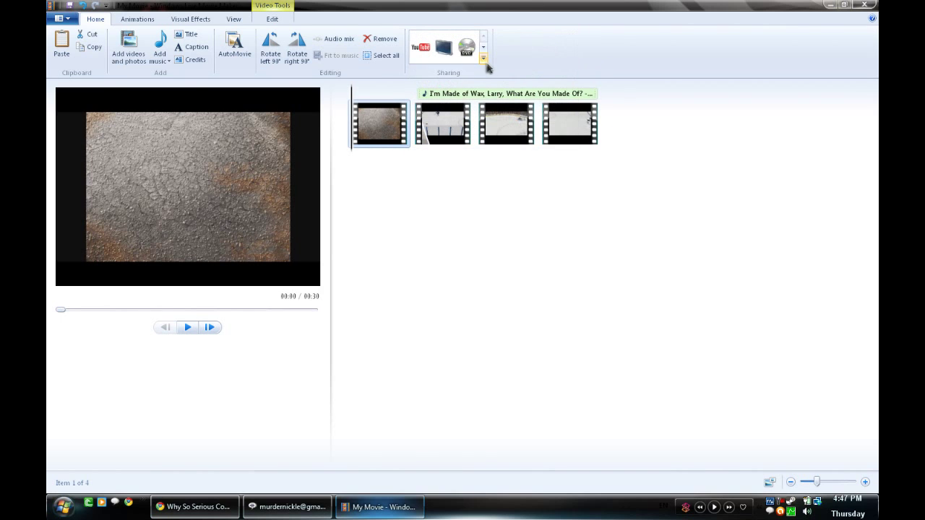
{"action": "left_click", "coordinate": [485, 64]}
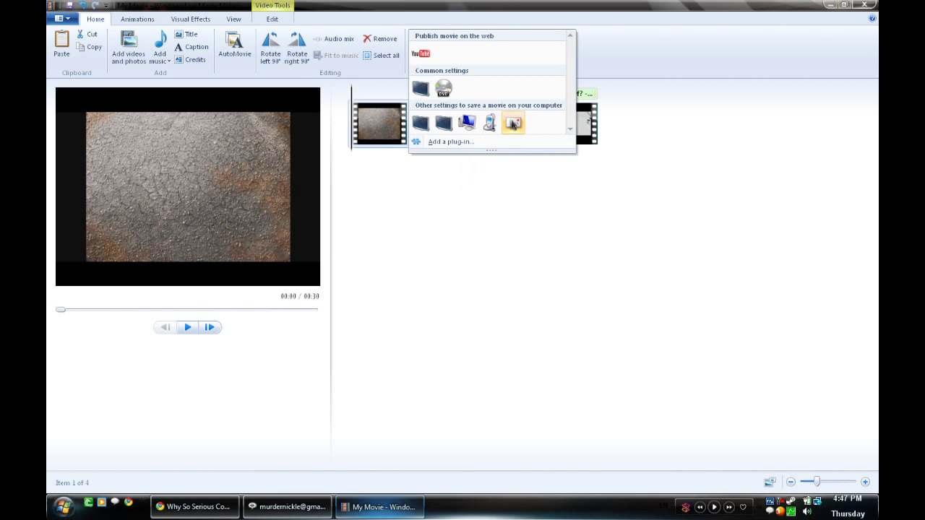
{"action": "left_click", "coordinate": [641, 62]}
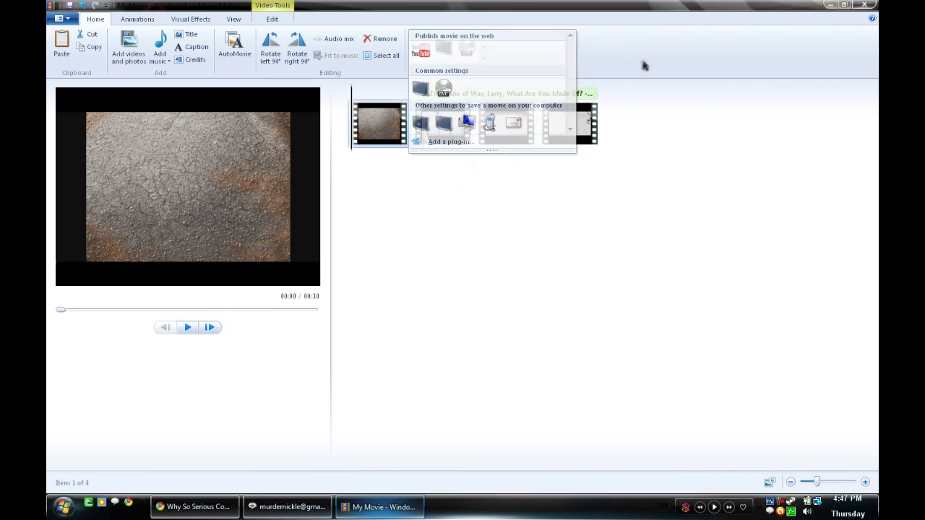